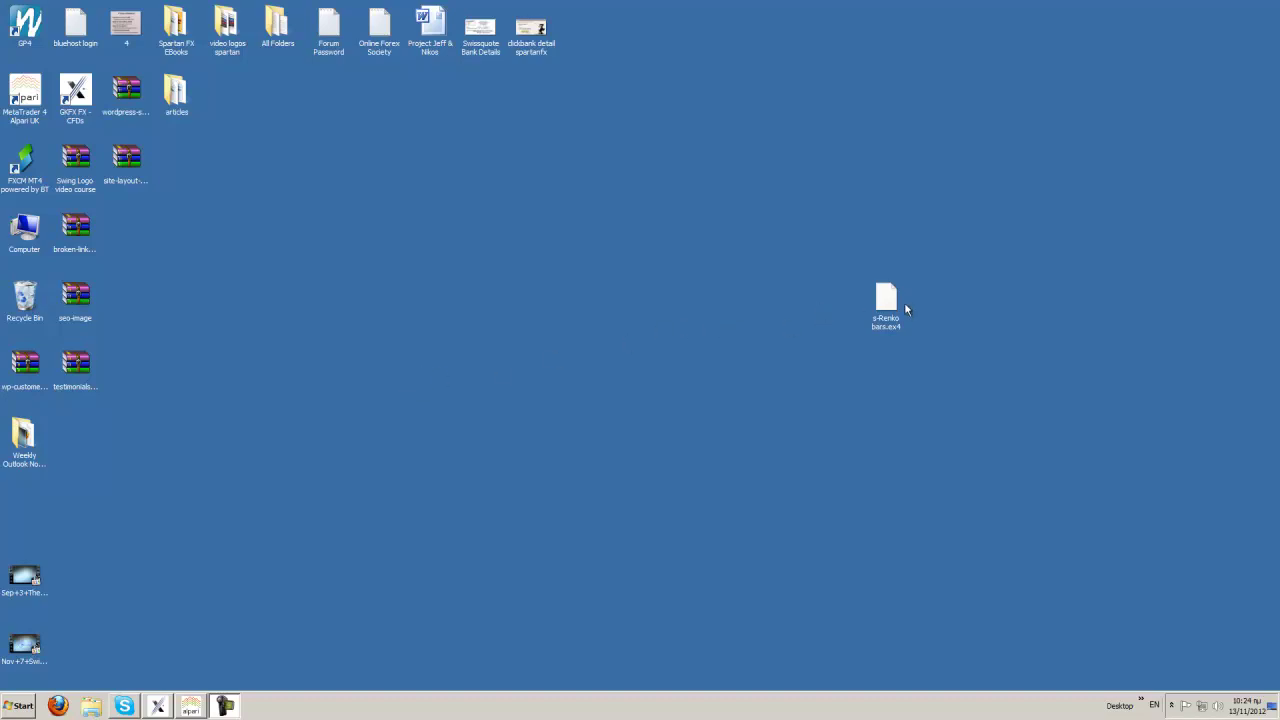
- Drag the s-Renko bars.ex4 desktop icon toward the centre and deselect it
{"action": "left_click_drag", "start_coordinate": [657, 298], "coordinate": [630, 283]}
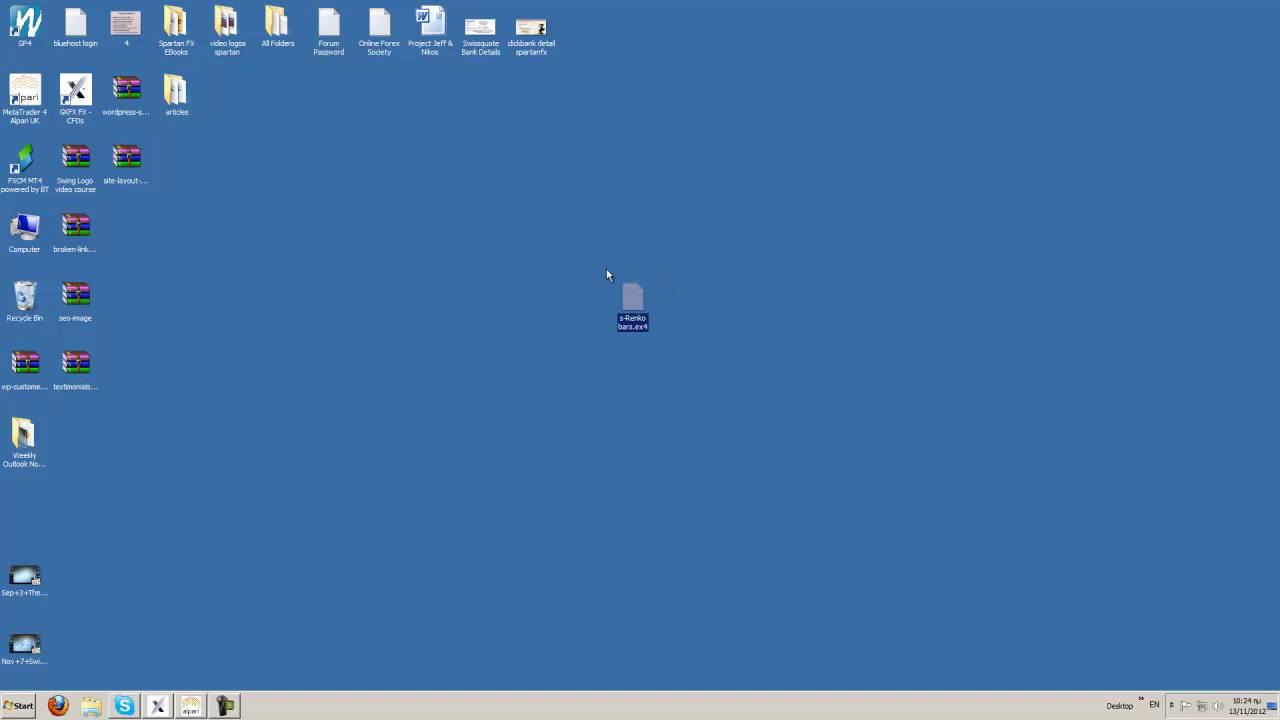
{"action": "left_click", "coordinate": [665, 285]}
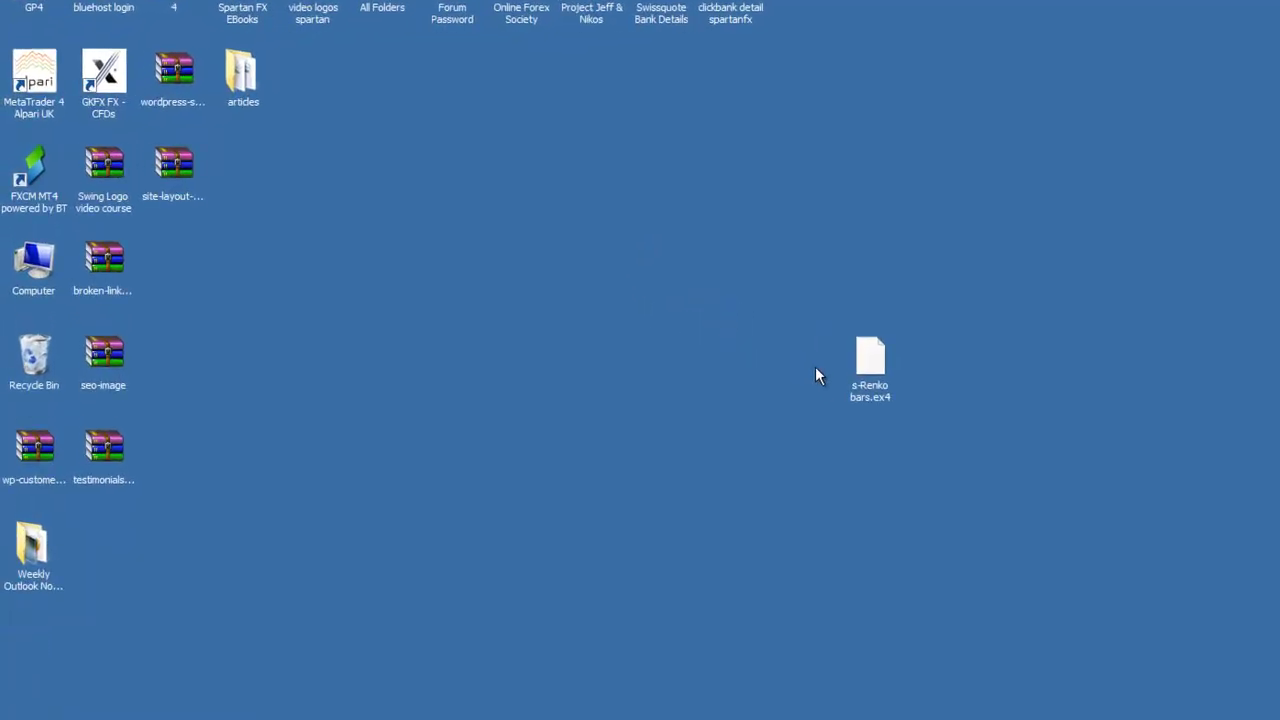
- Open C:\Program Files\MetaTrader - Alpari UK\experts, narrowing the window to expose the desktop
{"action": "double_click", "coordinate": [40, 272]}
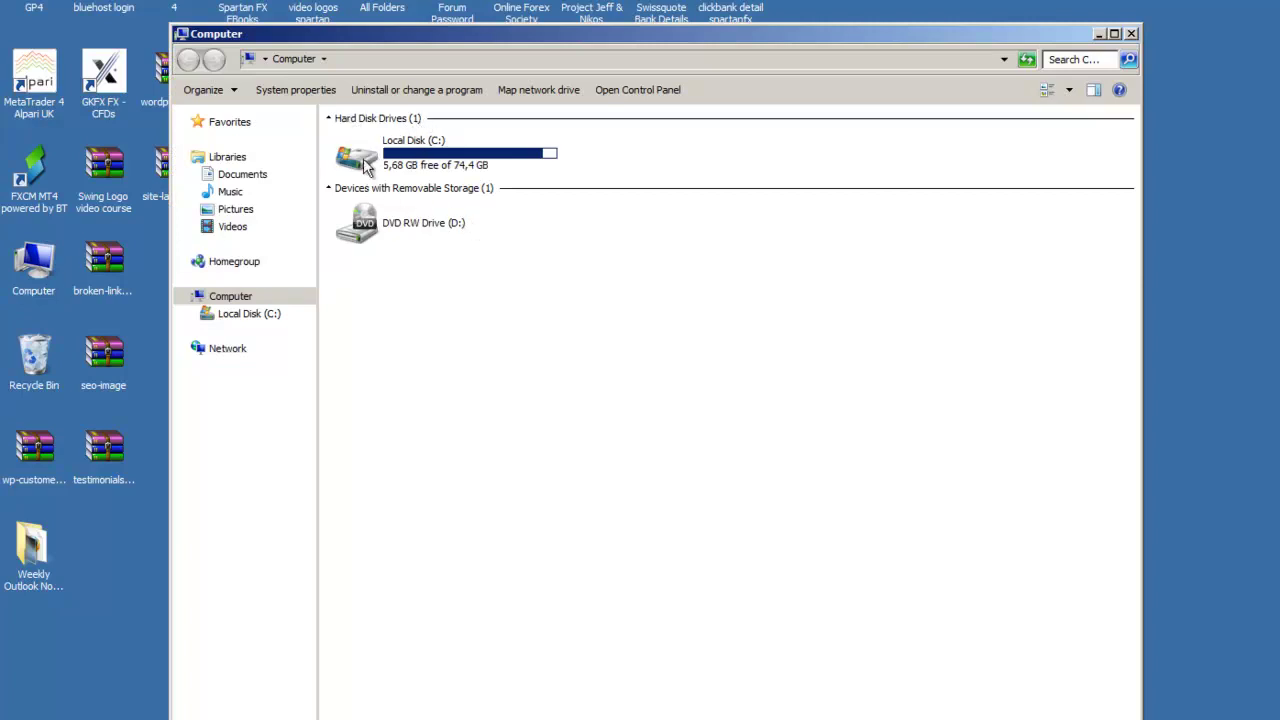
{"action": "double_click", "coordinate": [366, 167]}
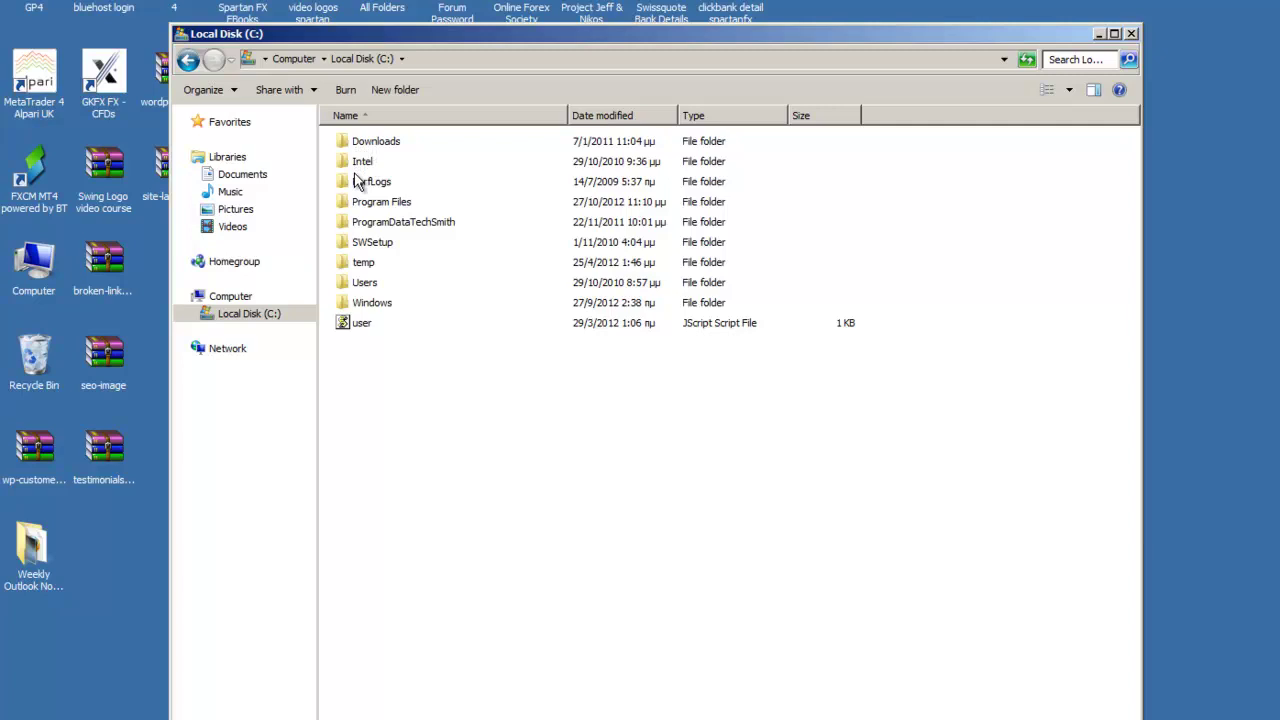
{"action": "double_click", "coordinate": [345, 203]}
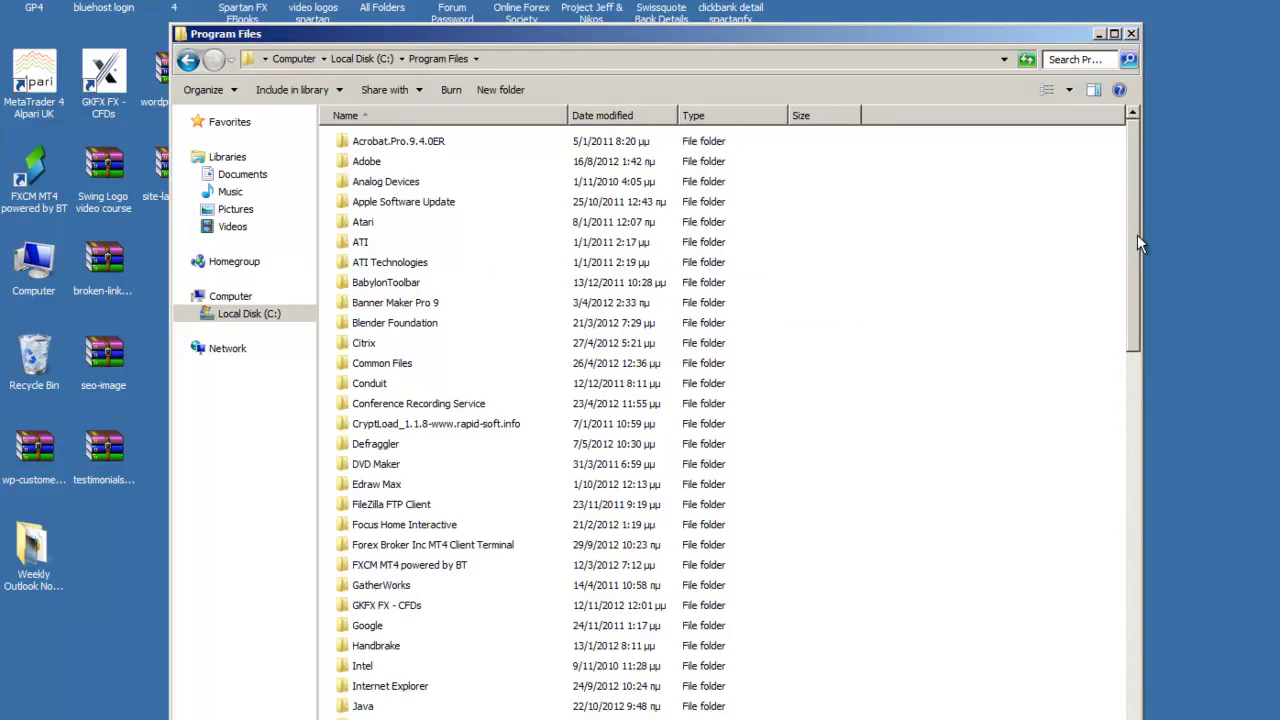
{"action": "left_click_drag", "start_coordinate": [1137, 234], "coordinate": [1133, 293]}
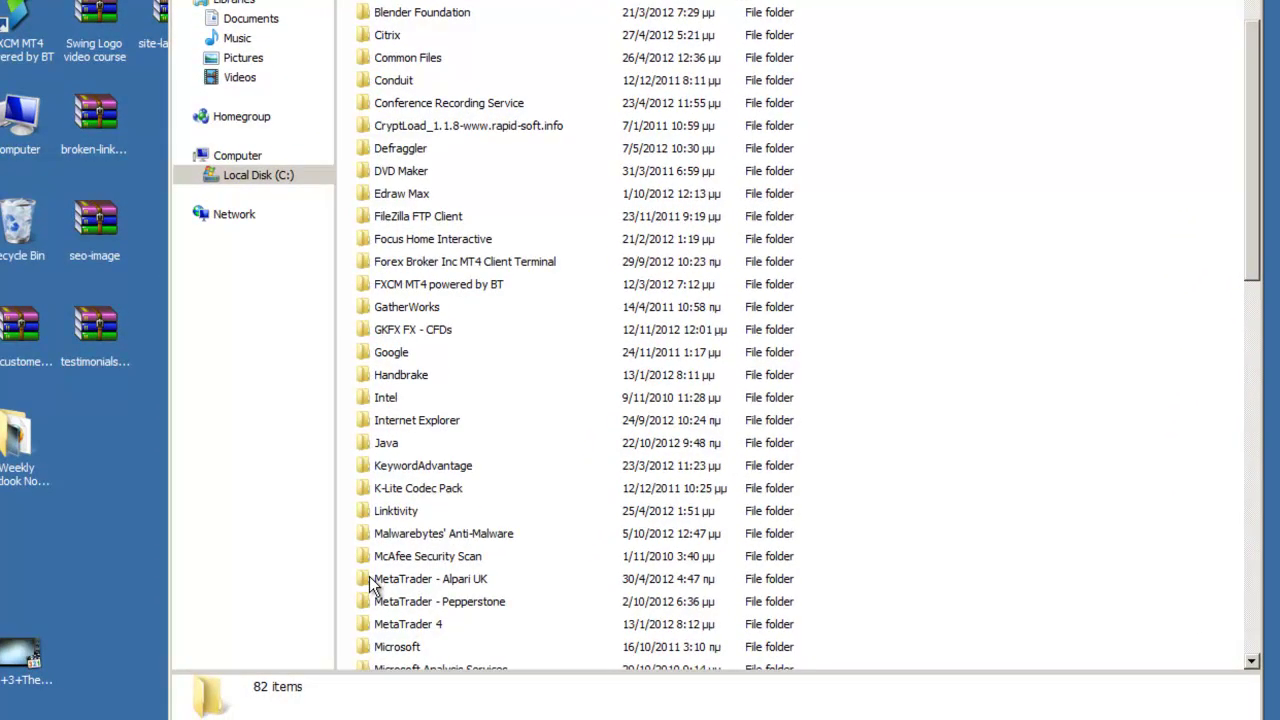
{"action": "double_click", "coordinate": [420, 579]}
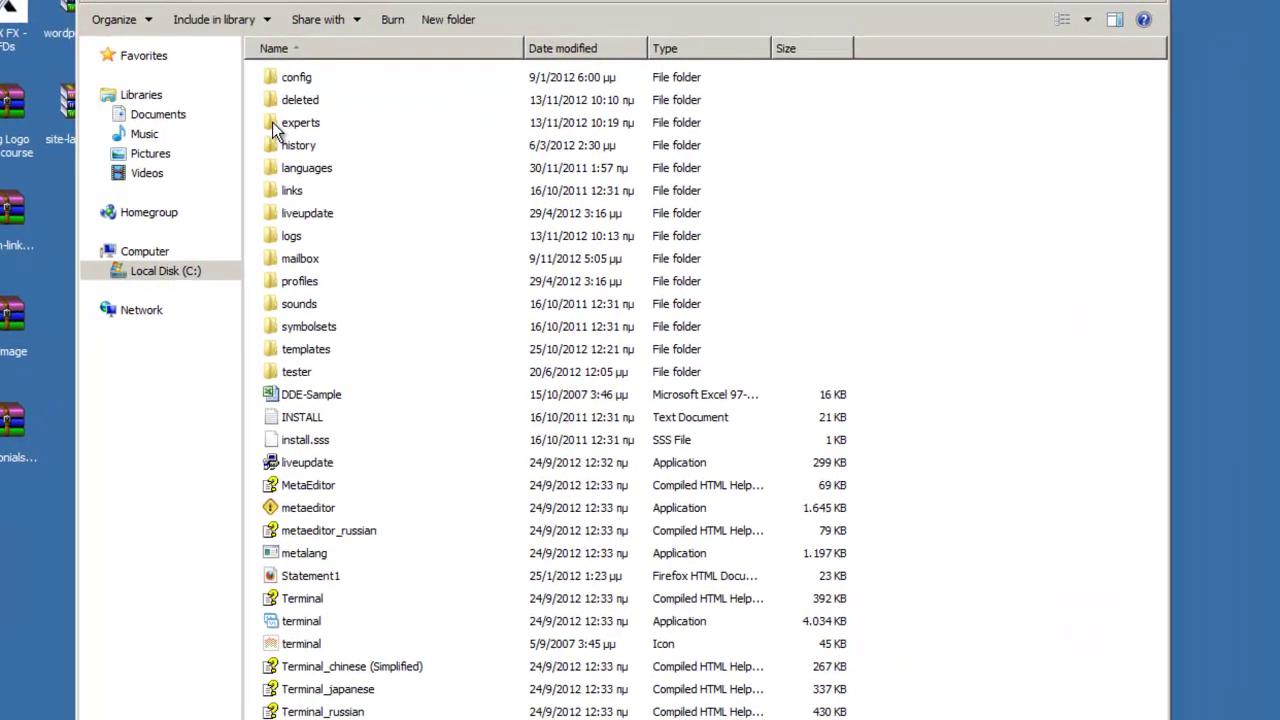
{"action": "double_click", "coordinate": [272, 122]}
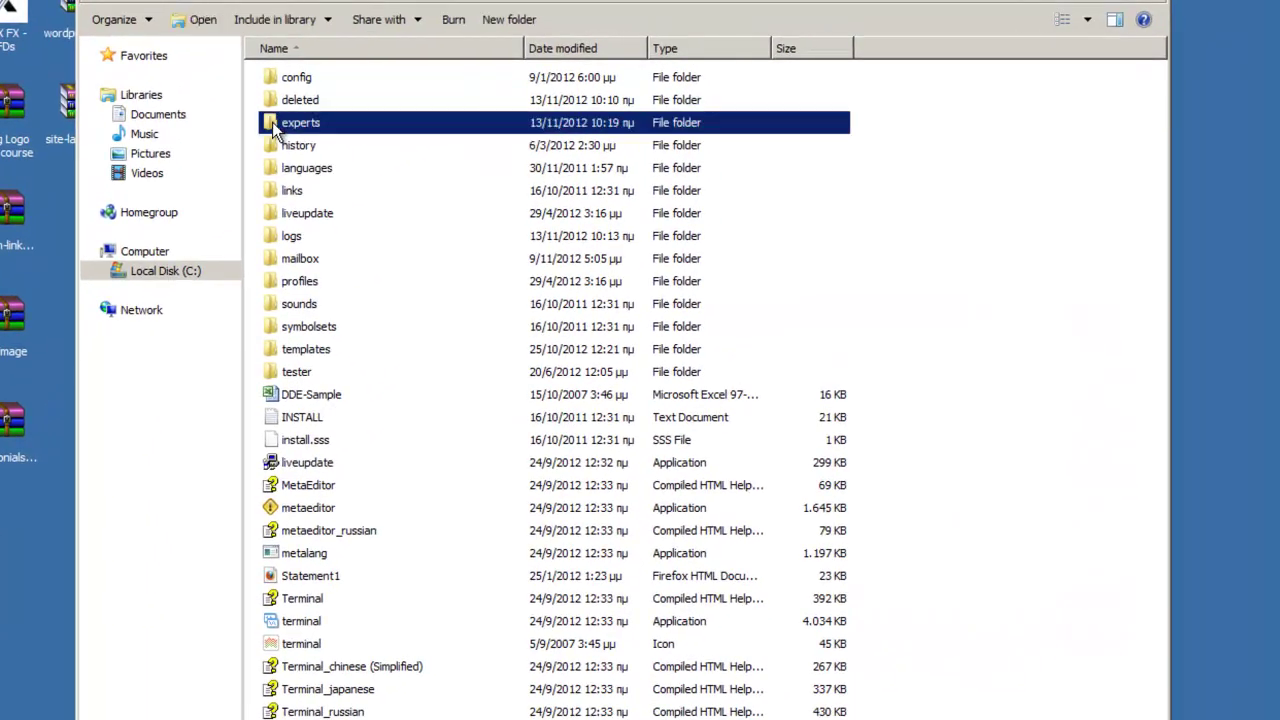
{"action": "left_click_drag", "start_coordinate": [78, 304], "coordinate": [953, 304]}
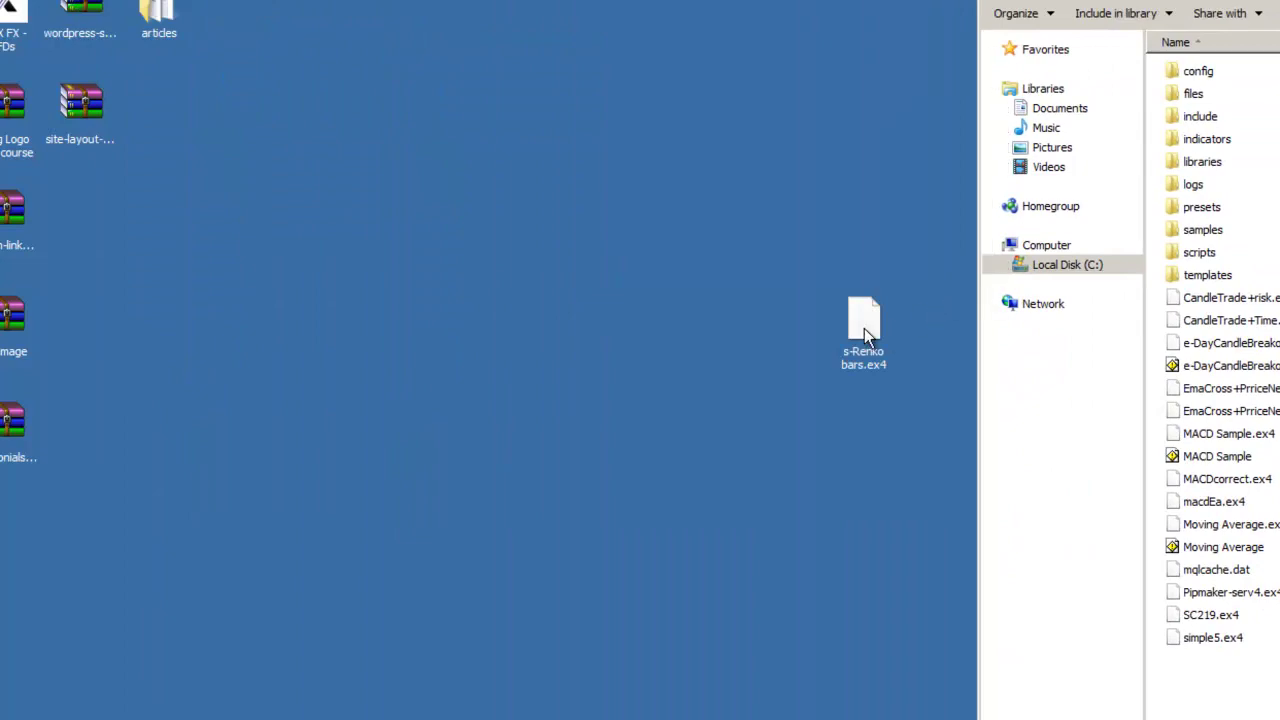
- Drag s-Renko bars.ex4 from the desktop into the experts folder's file list
{"action": "left_click", "coordinate": [864, 328]}
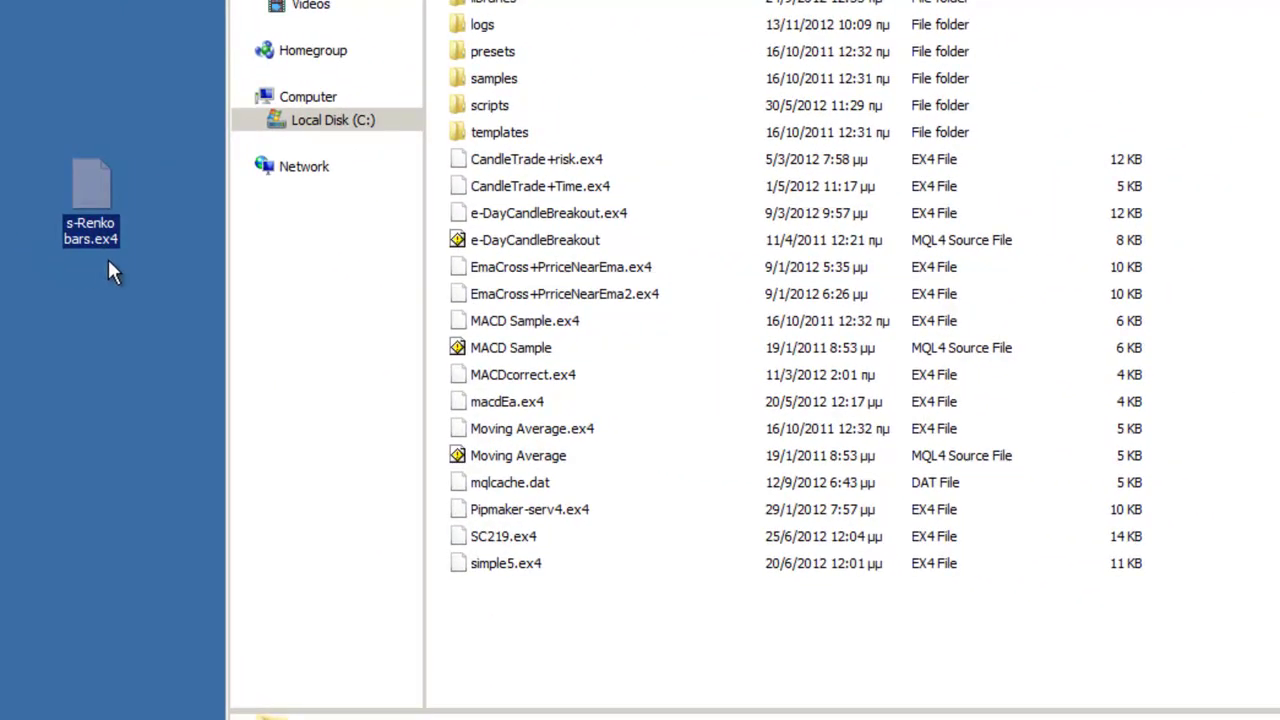
{"action": "left_click_drag", "start_coordinate": [86, 187], "coordinate": [500, 630]}
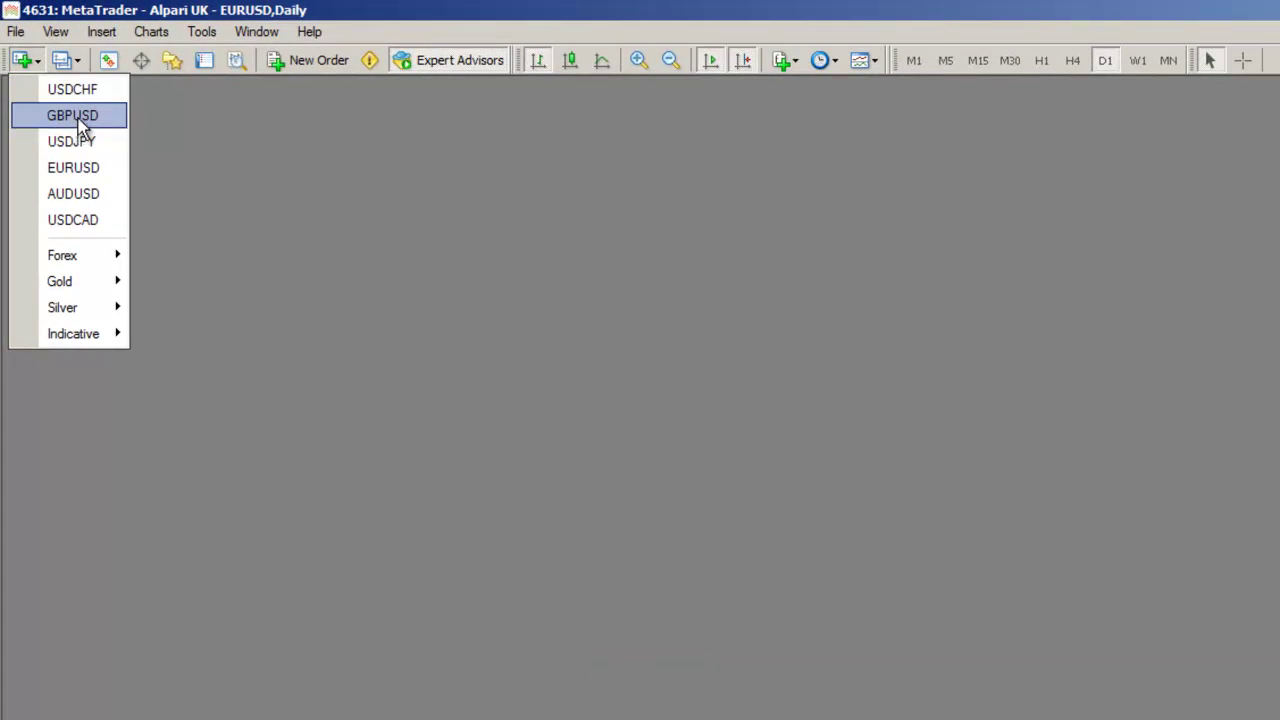
- Create a new GBPUSD chart and switch it to the M1 timeframe
{"action": "left_click", "coordinate": [78, 118]}
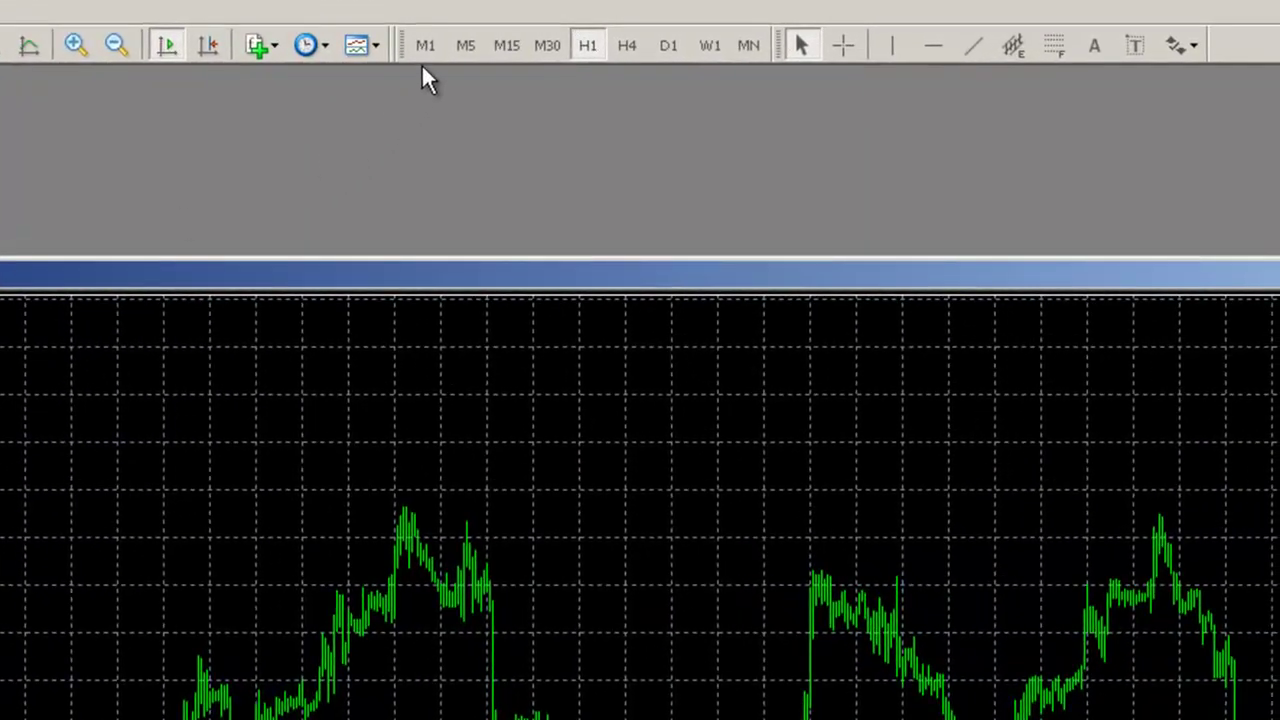
{"action": "left_click", "coordinate": [426, 45]}
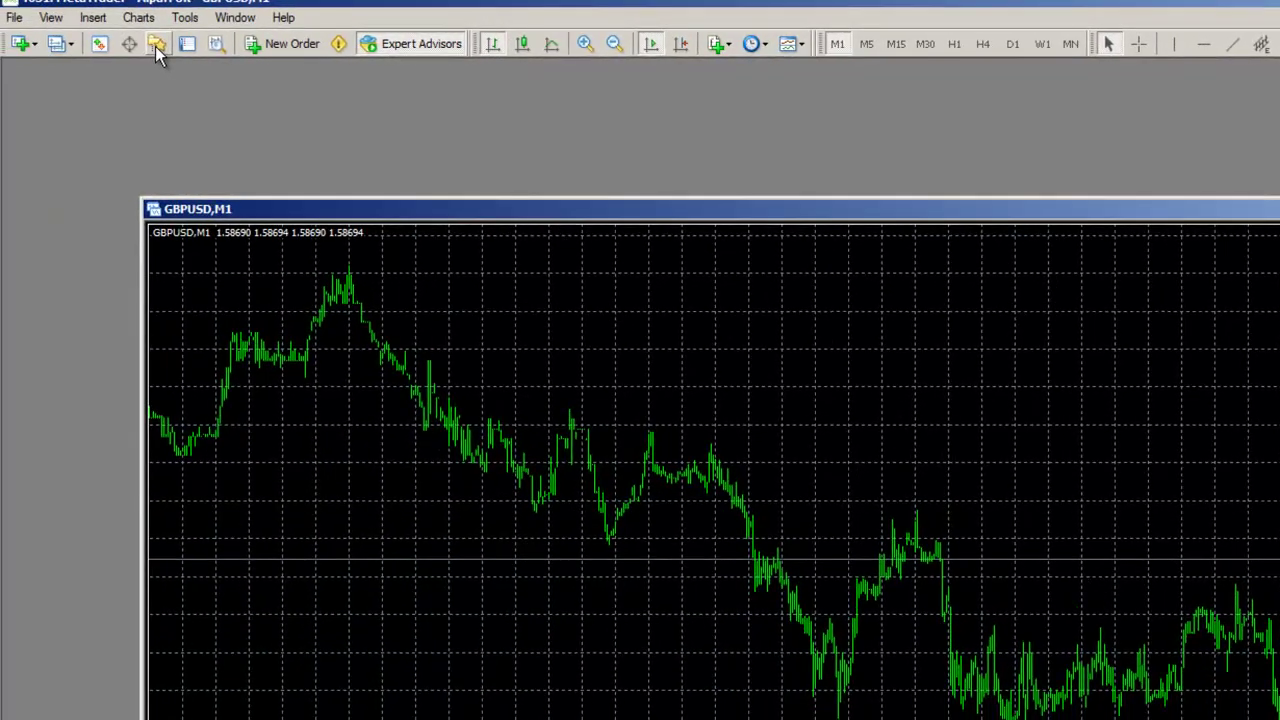
- Drag the s-Renko bars expert advisor from the Navigator onto the GBPUSD,M1 chart
{"action": "left_click", "coordinate": [155, 46]}
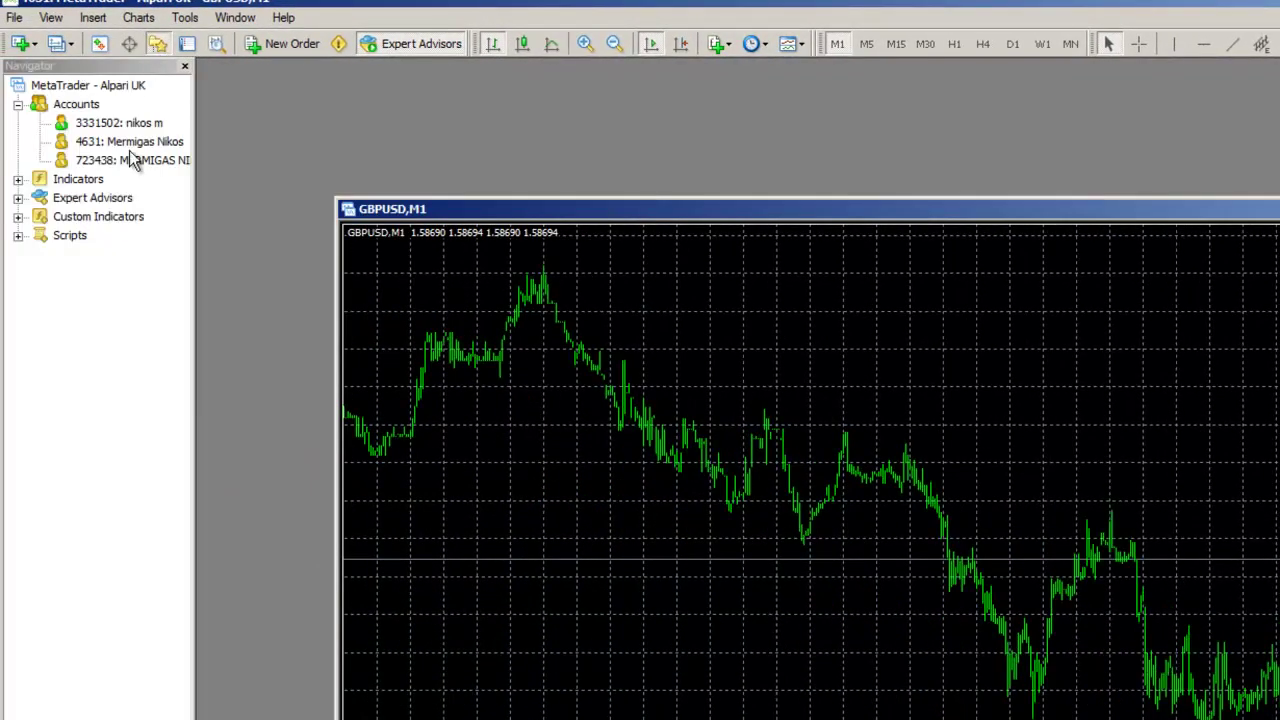
{"action": "left_click", "coordinate": [18, 198]}
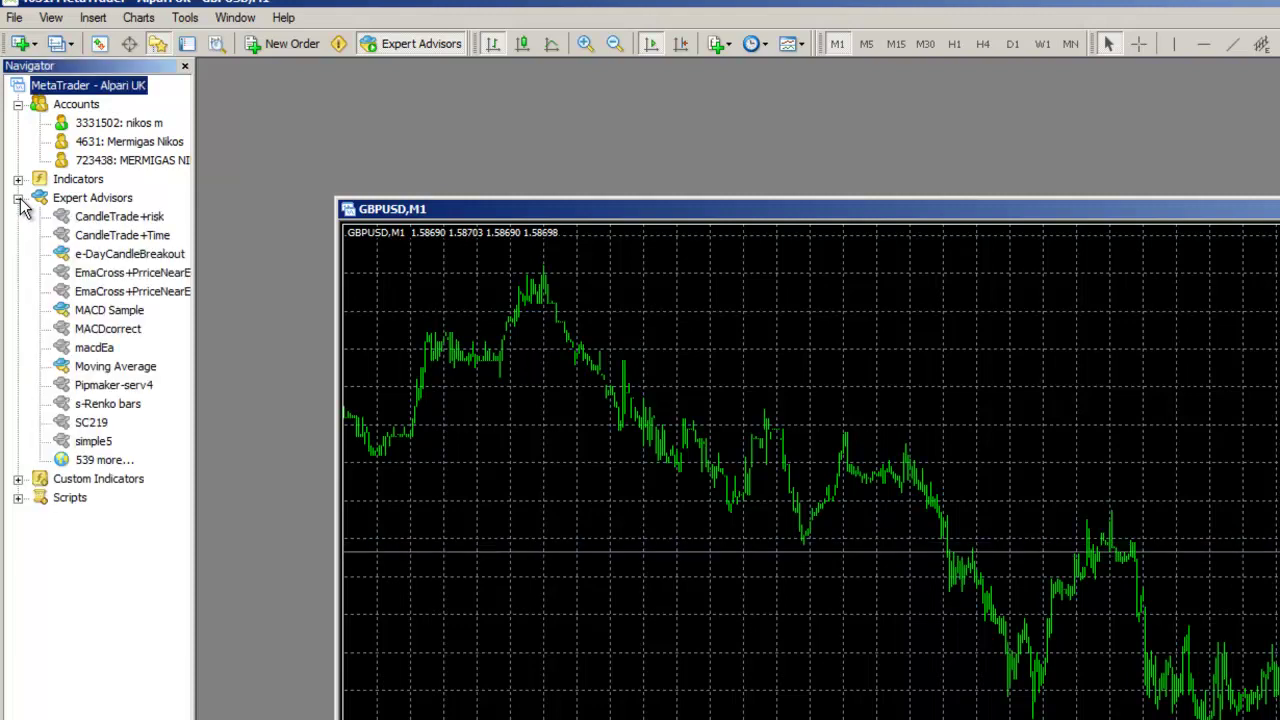
{"action": "left_click", "coordinate": [64, 405]}
{"action": "left_click_drag", "start_coordinate": [64, 405], "coordinate": [1113, 465]}
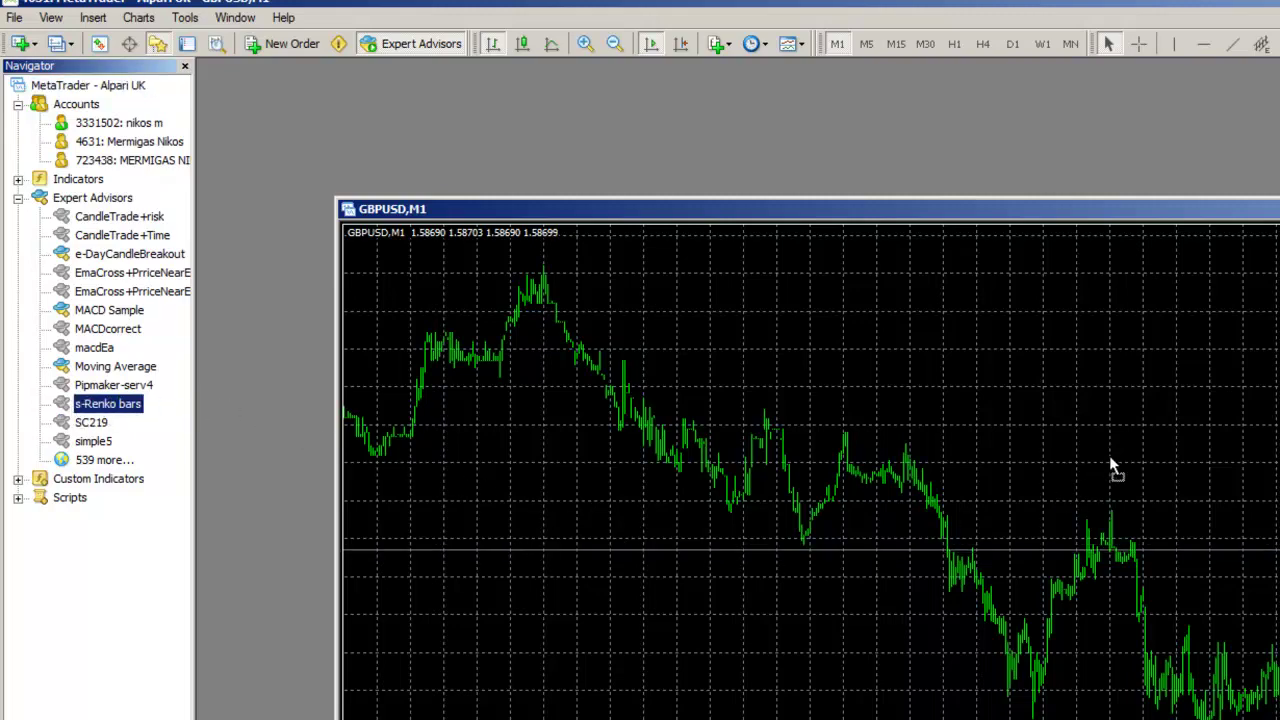
{"action": "left_click_drag", "start_coordinate": [1111, 462], "coordinate": [1111, 462]}
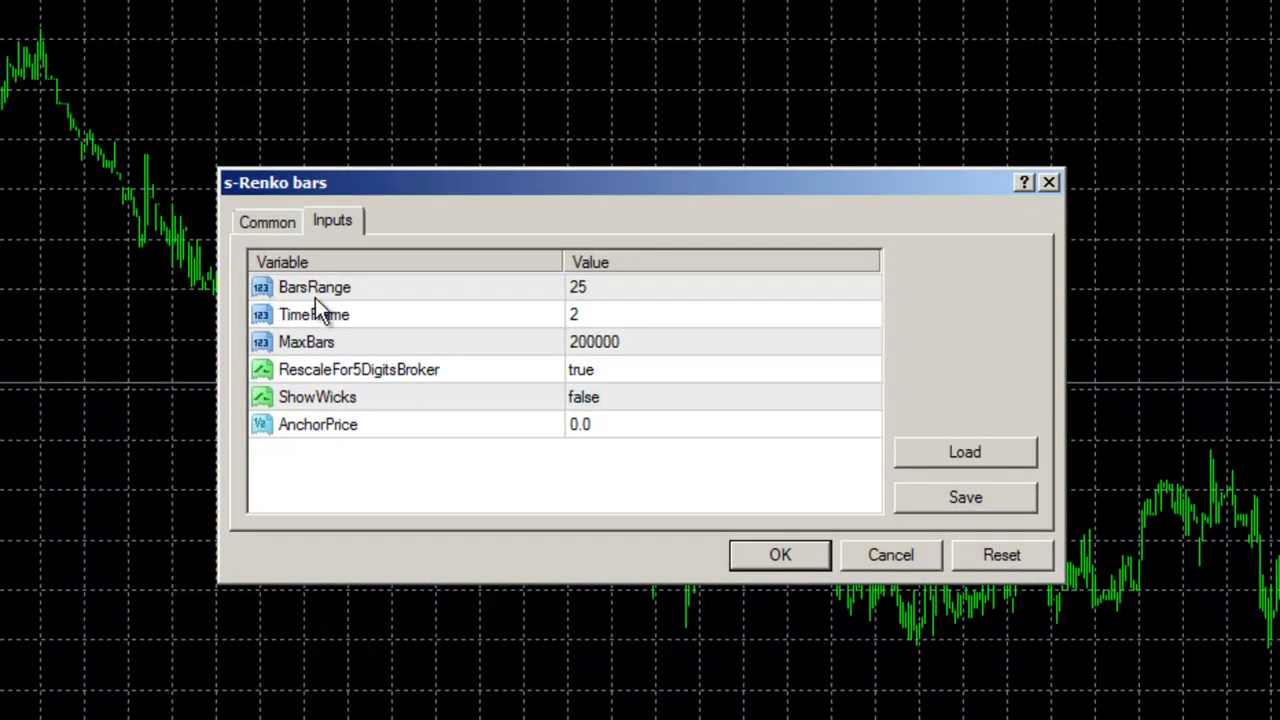
- Set s-Renko bars inputs BarsRange 4, TimeFrame 4, ShowWicks true, and confirm
{"action": "double_click", "coordinate": [581, 292]}
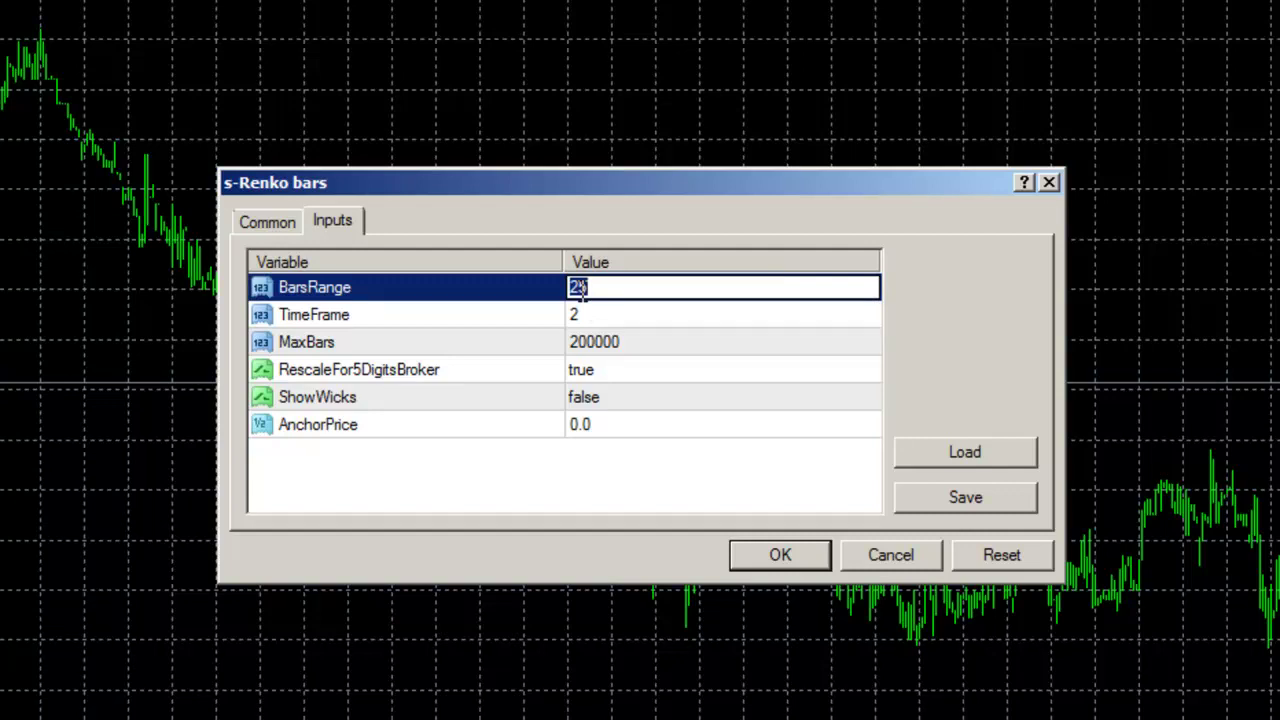
{"action": "type", "text": "4"}
{"action": "left_click", "coordinate": [580, 316]}
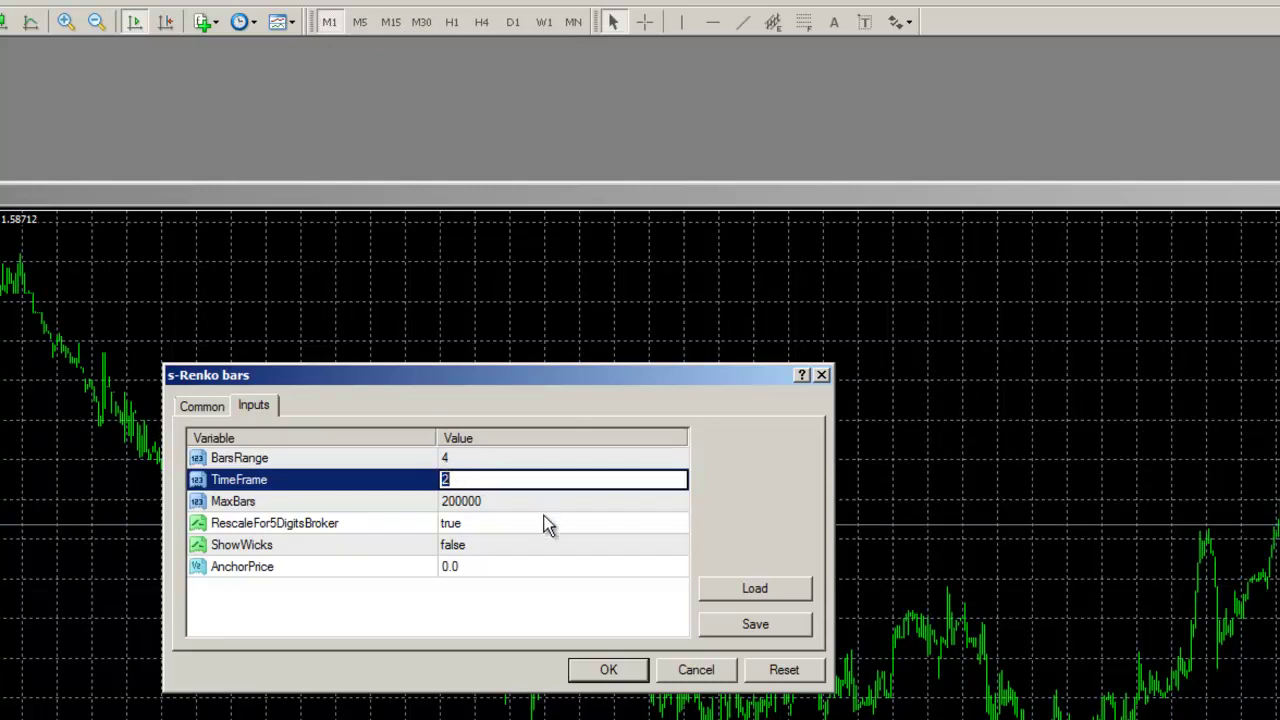
{"action": "type", "text": "4"}
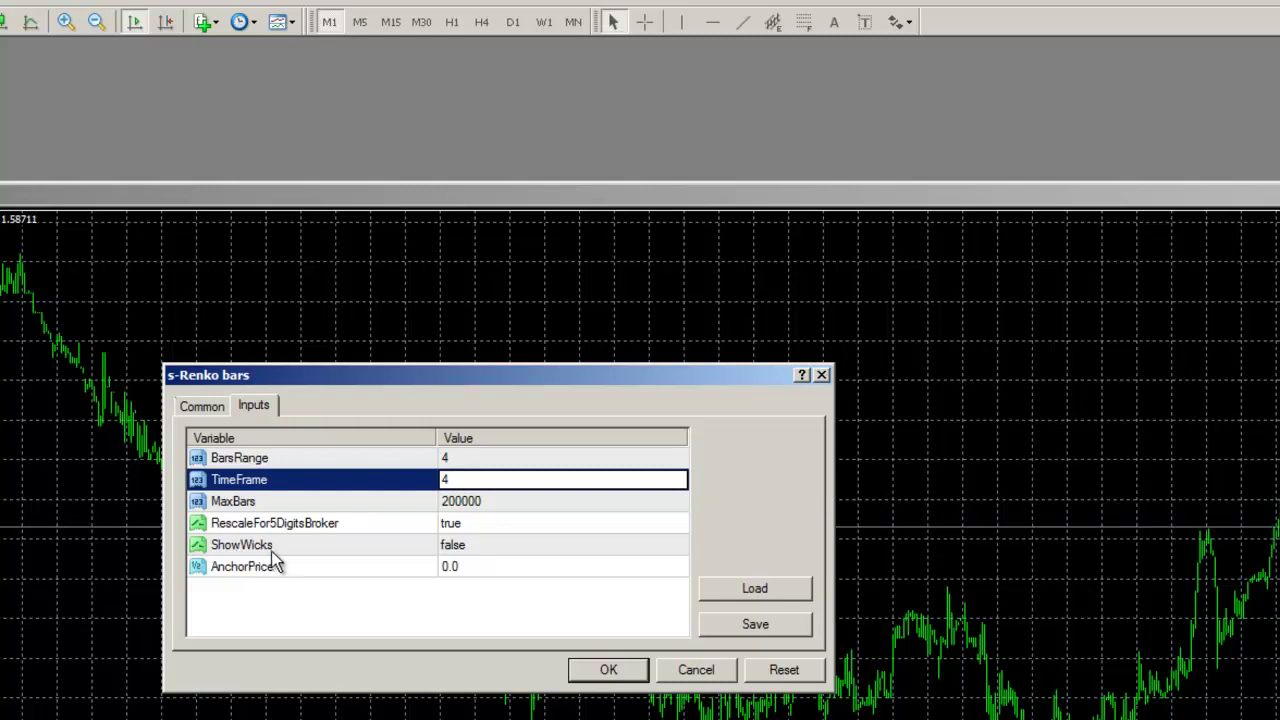
{"action": "left_click", "coordinate": [461, 551]}
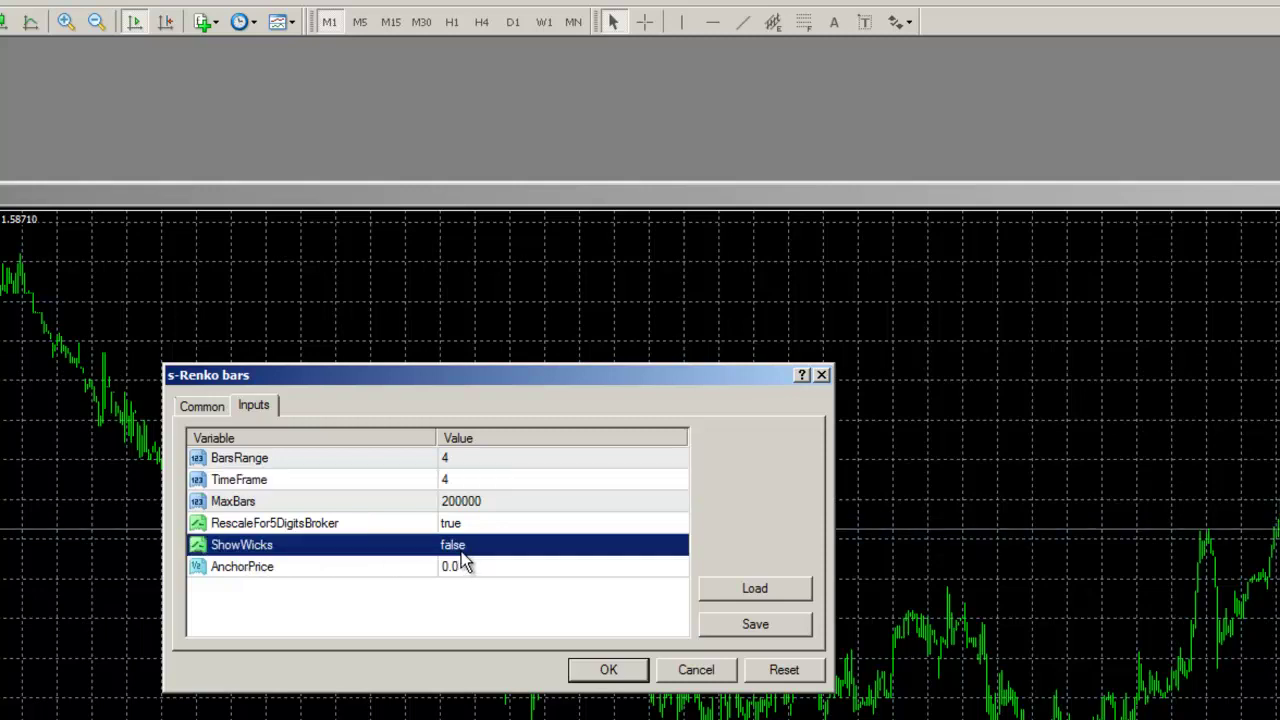
{"action": "left_click", "coordinate": [679, 546]}
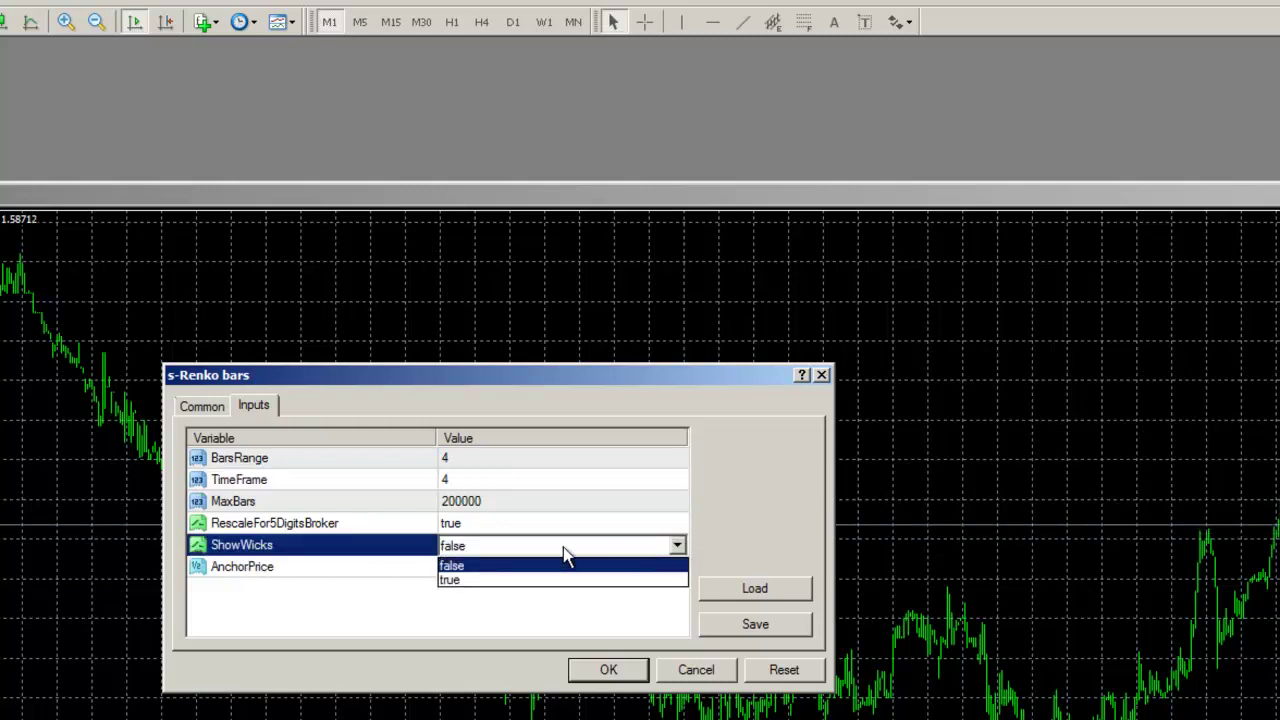
{"action": "left_click", "coordinate": [464, 578]}
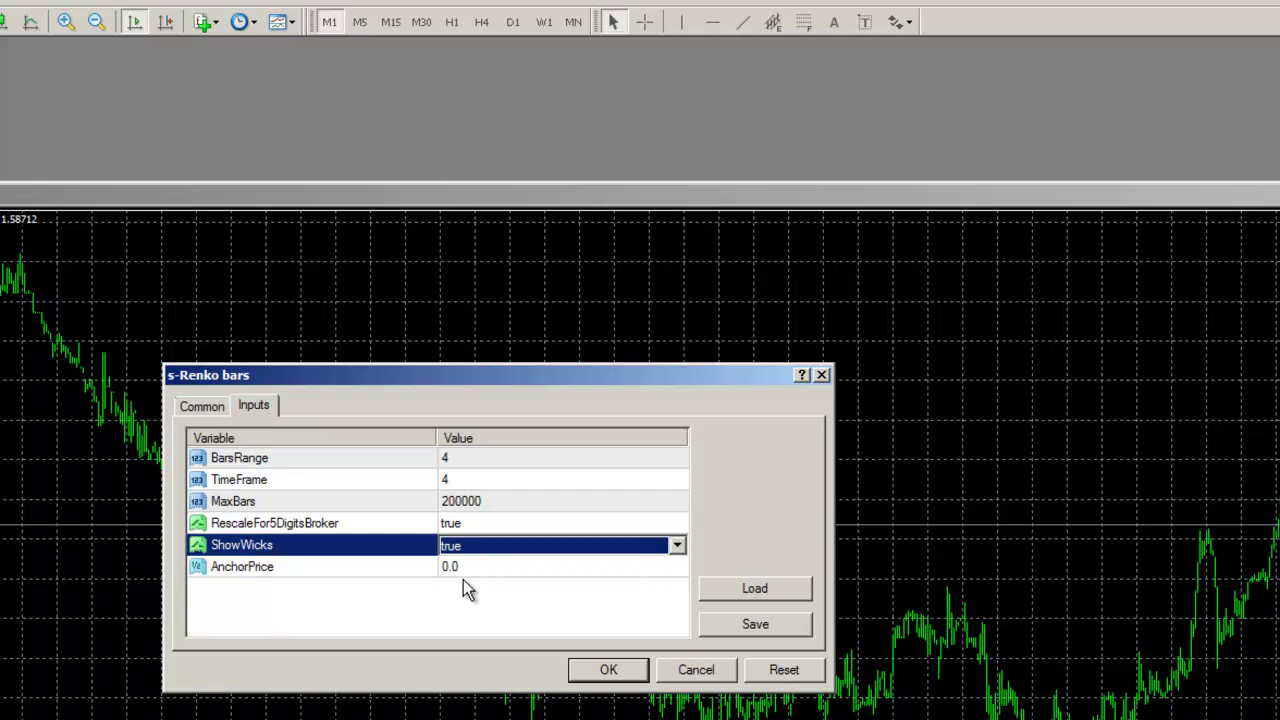
{"action": "left_click", "coordinate": [616, 673]}
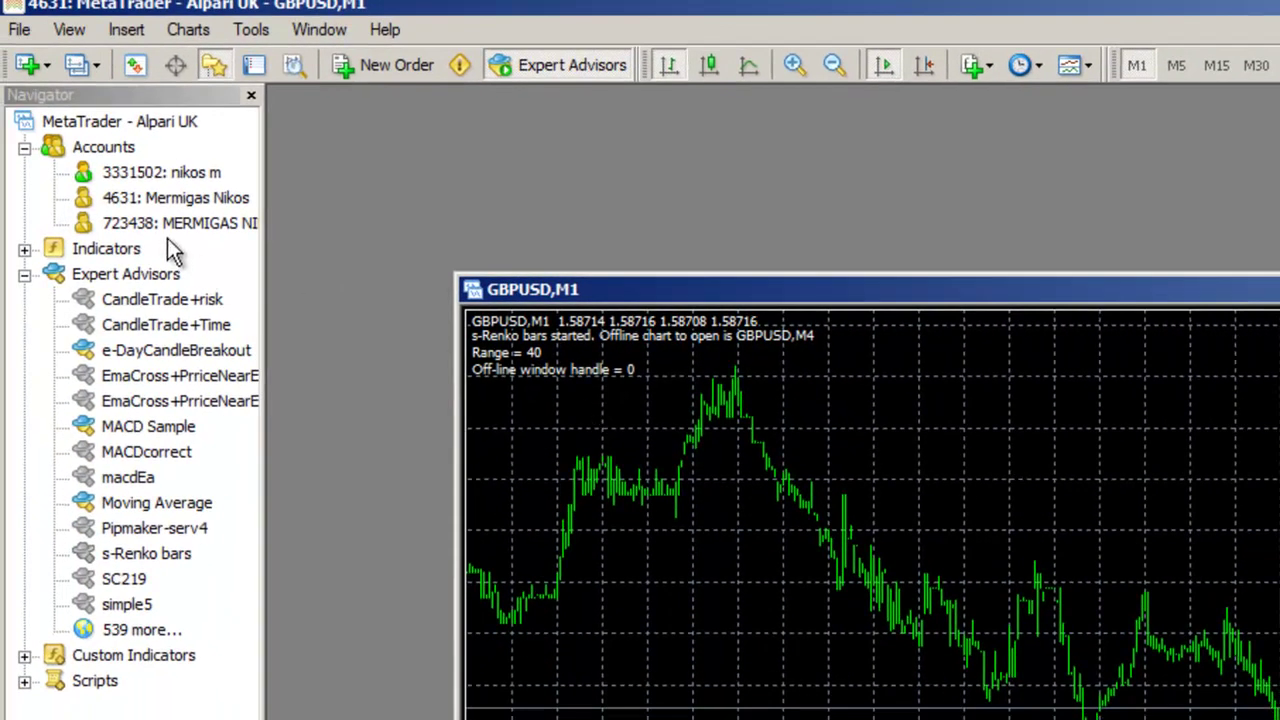
- Open the GBPUSD,M4 history through File > Open Offline
{"action": "left_click", "coordinate": [24, 32]}
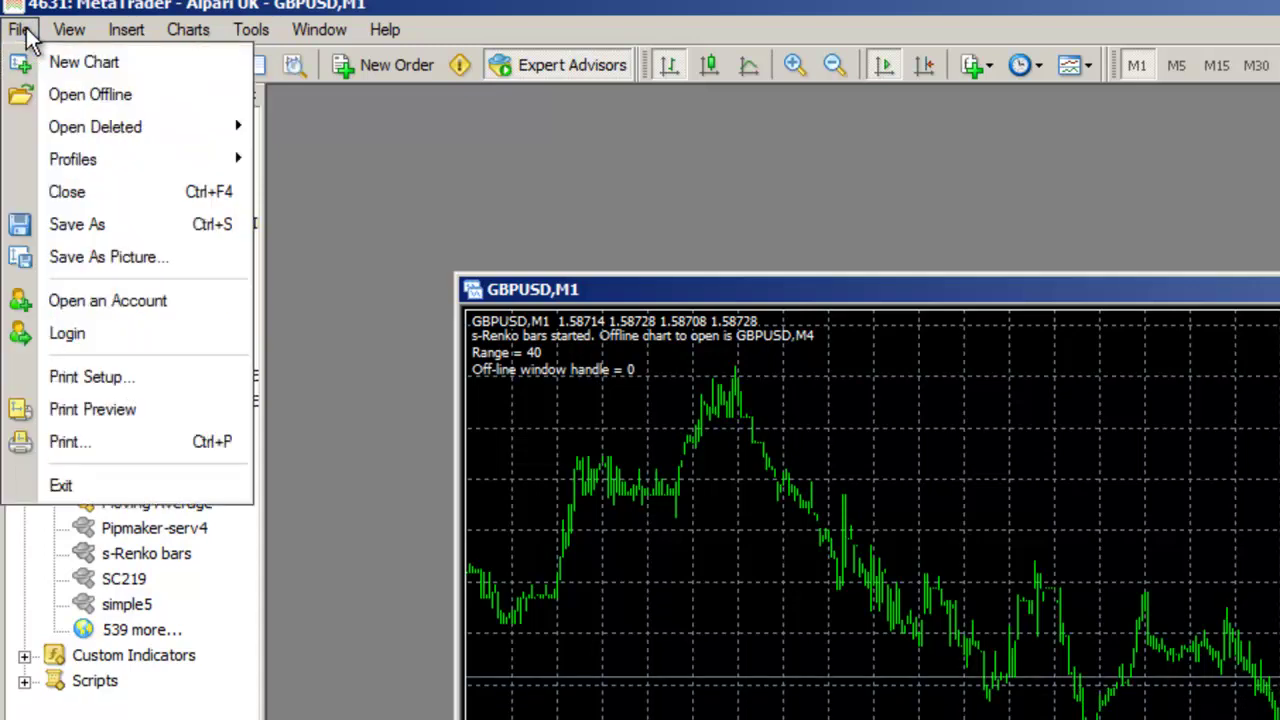
{"action": "left_click", "coordinate": [81, 95]}
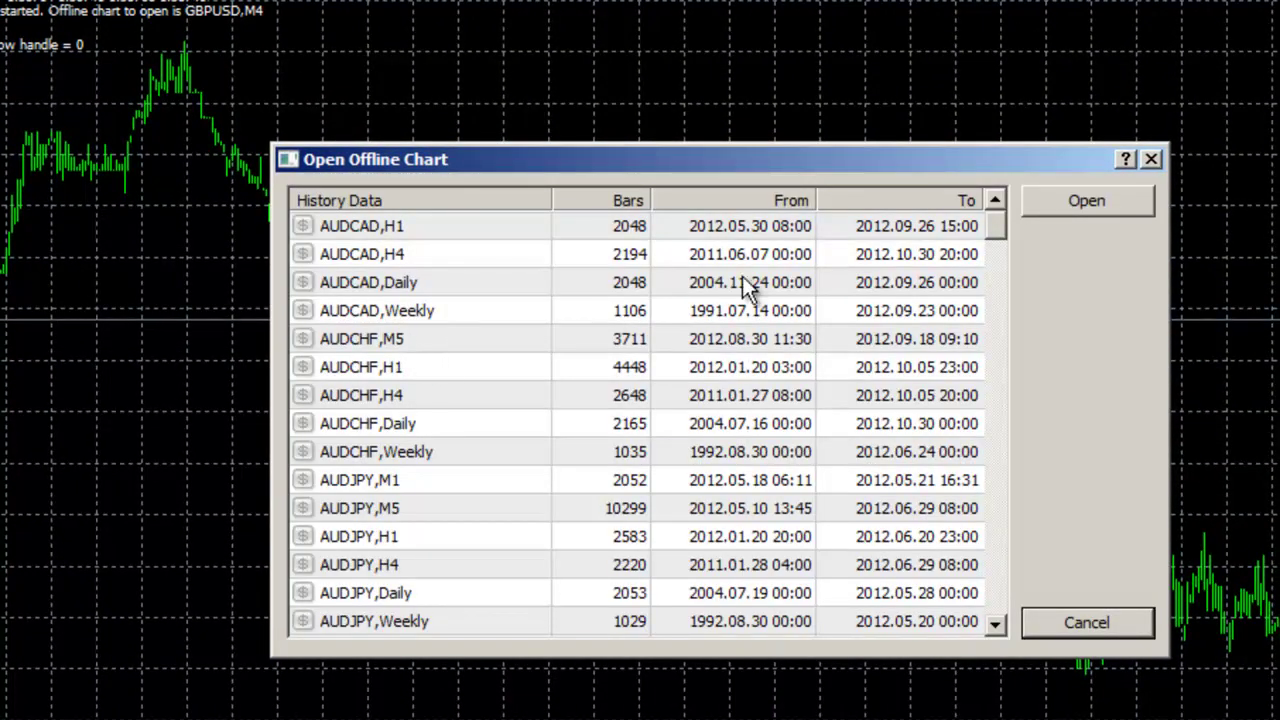
{"action": "mouse_move", "coordinate": [995, 226]}
{"action": "left_mouse_down"}
{"action": "mouse_move", "coordinate": [990, 312]}
{"action": "mouse_move", "coordinate": [949, 465]}
{"action": "left_mouse_up"}
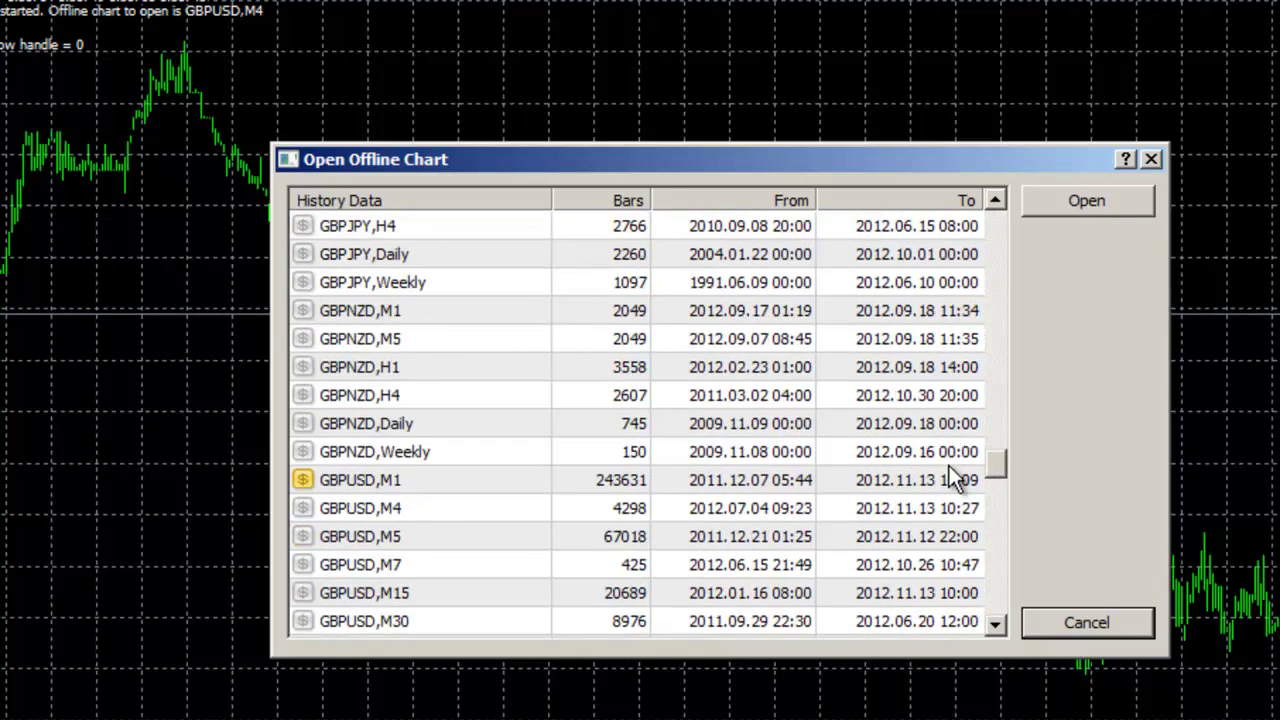
{"action": "double_click", "coordinate": [350, 512]}
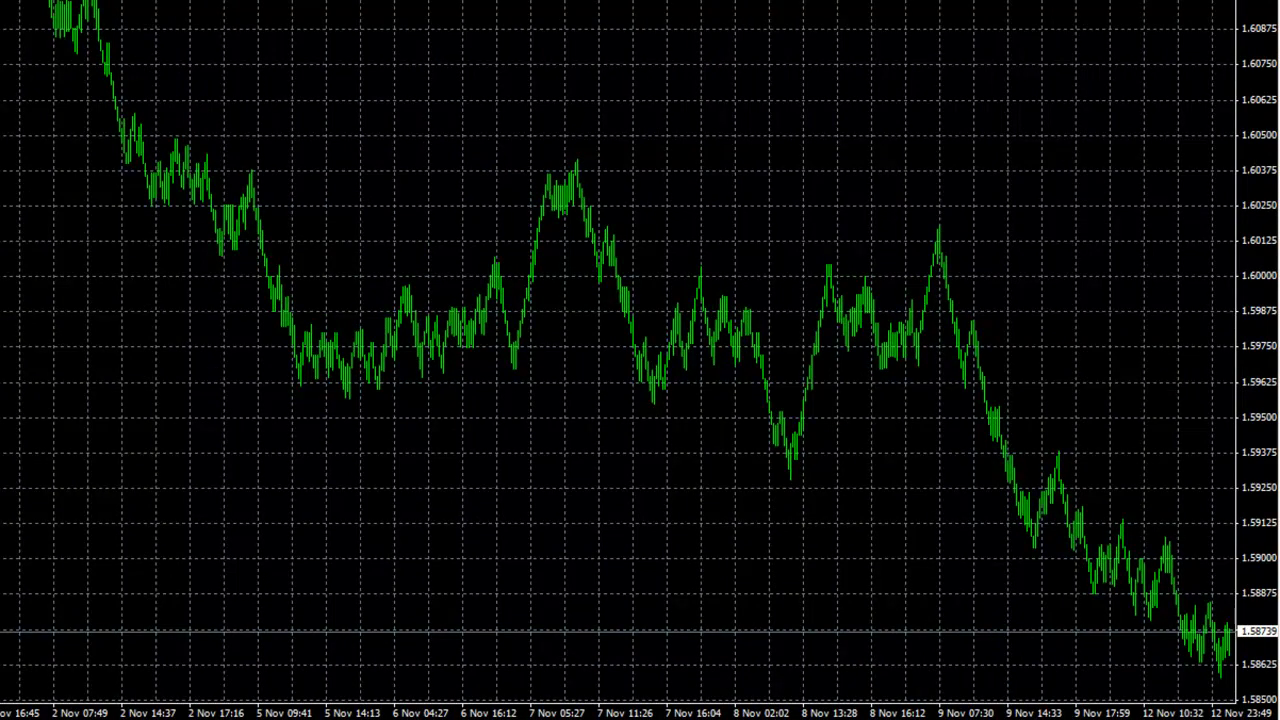
- Load the Spartantraderfx template onto the GBPUSD Renko chart
{"action": "right_click", "coordinate": [341, 273]}
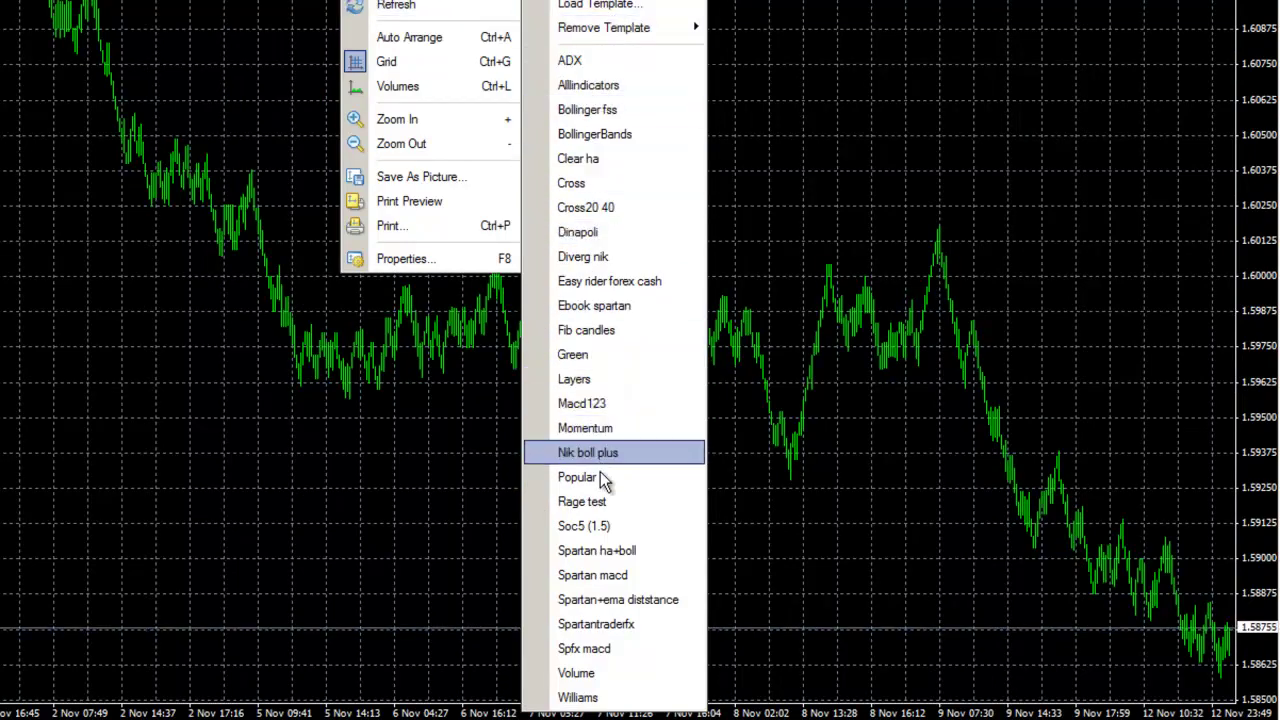
{"action": "left_click", "coordinate": [622, 630]}
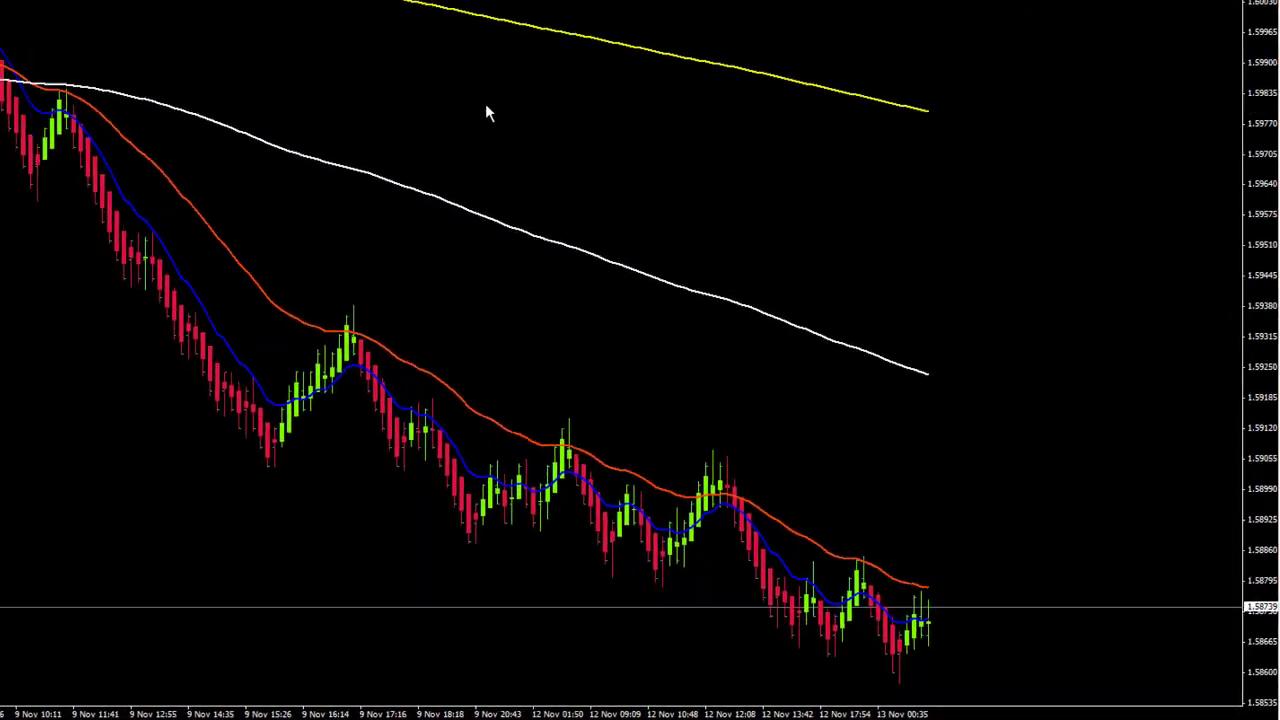